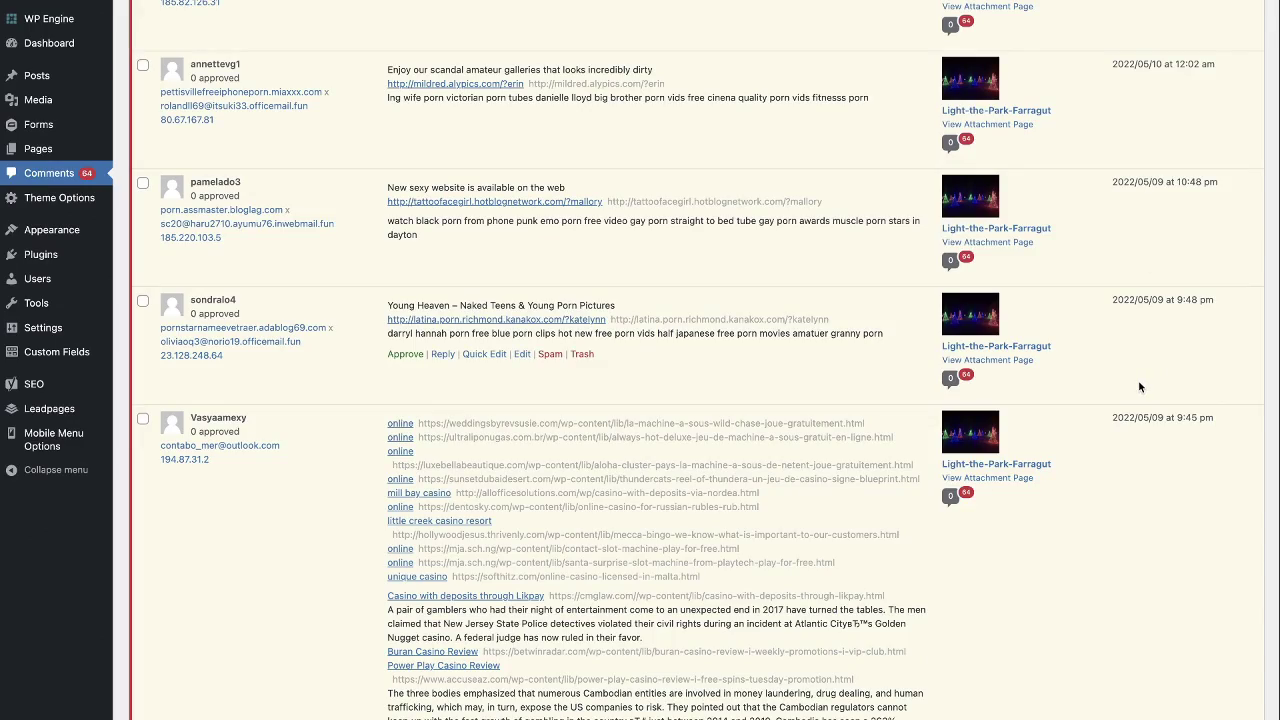
Look through the pending spam comments and open the Akismet Anti-Spam settings from the installed plugins
scroll(253, 617, "down", 3)
scroll(253, 617, "down", 9)
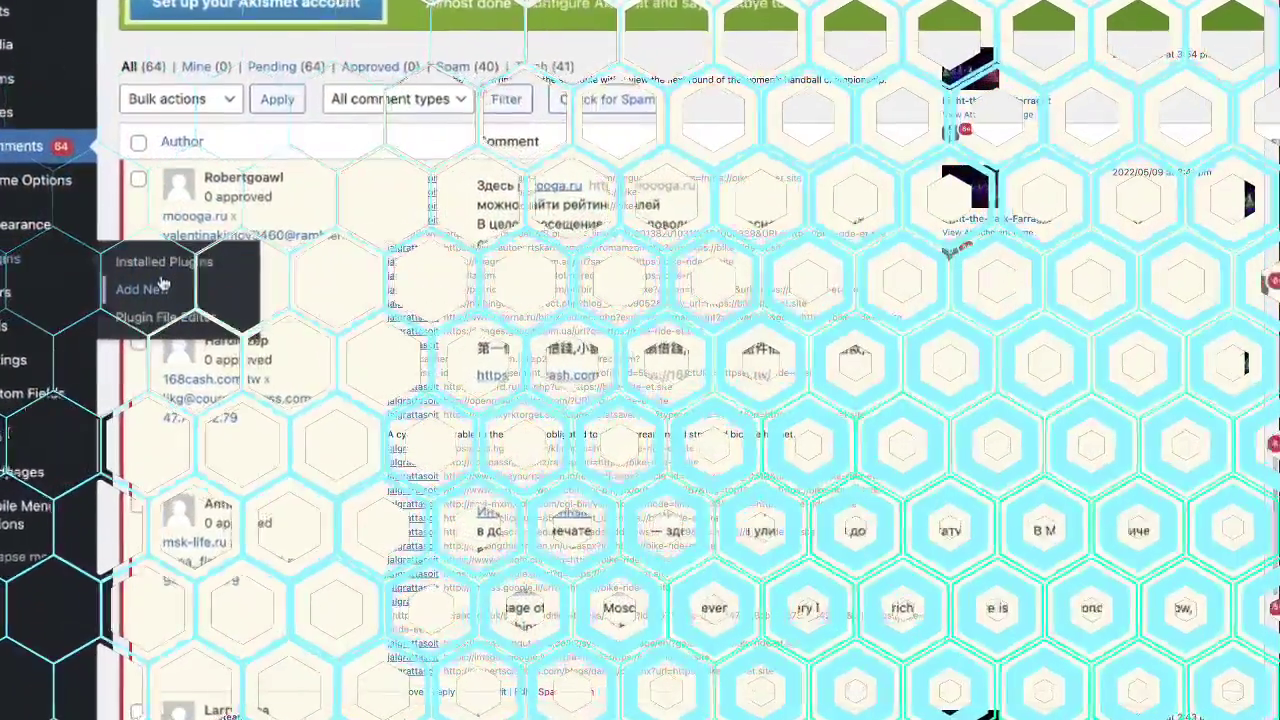
left_click(150, 262)
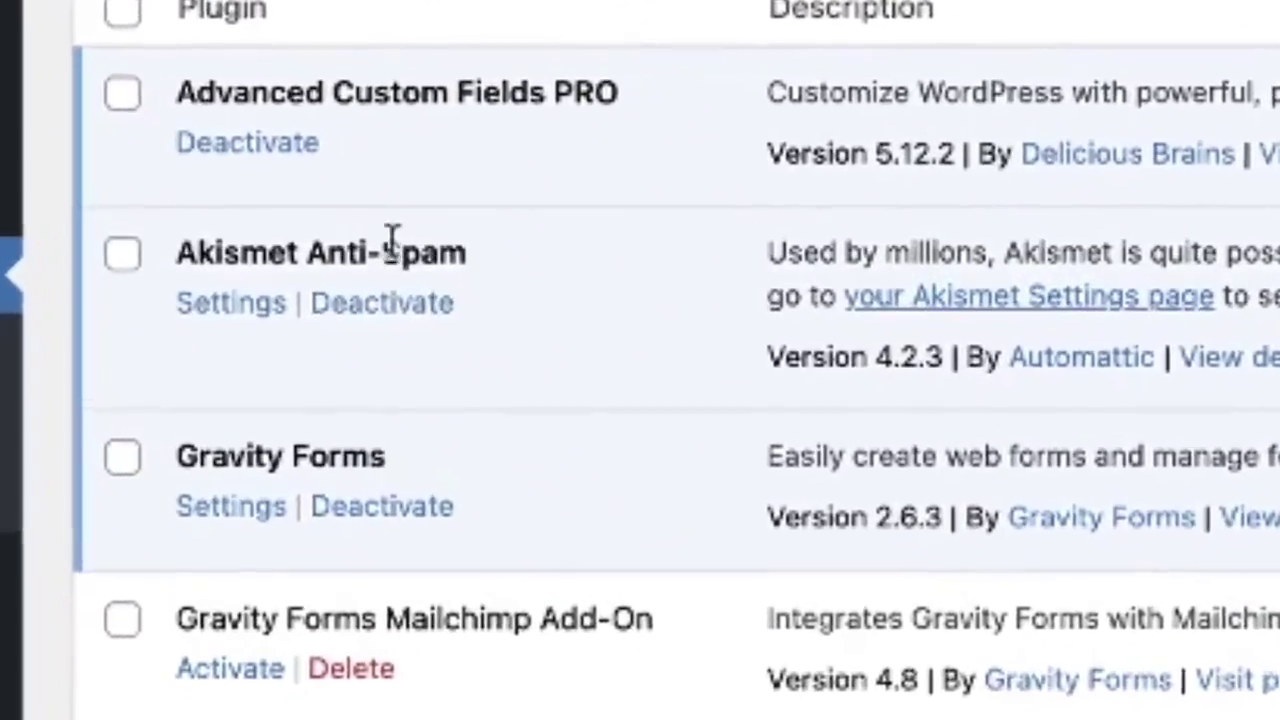
triple_click(260, 262)
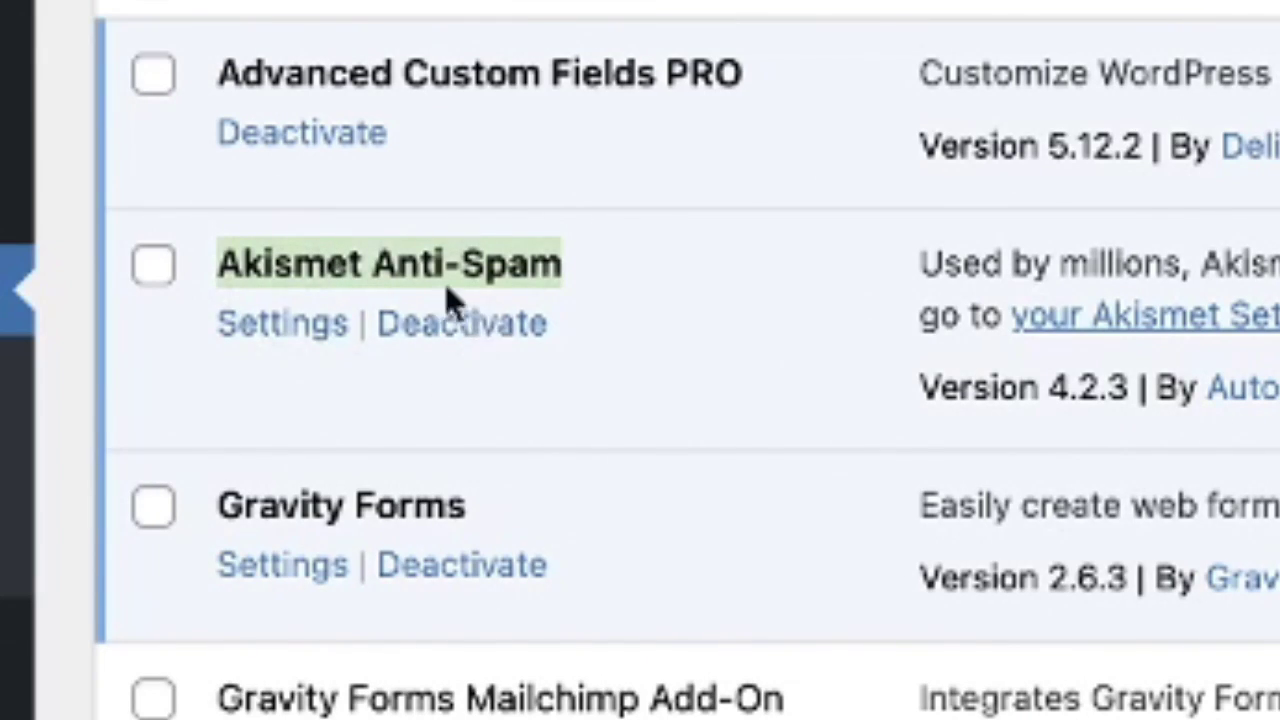
left_click(611, 263)
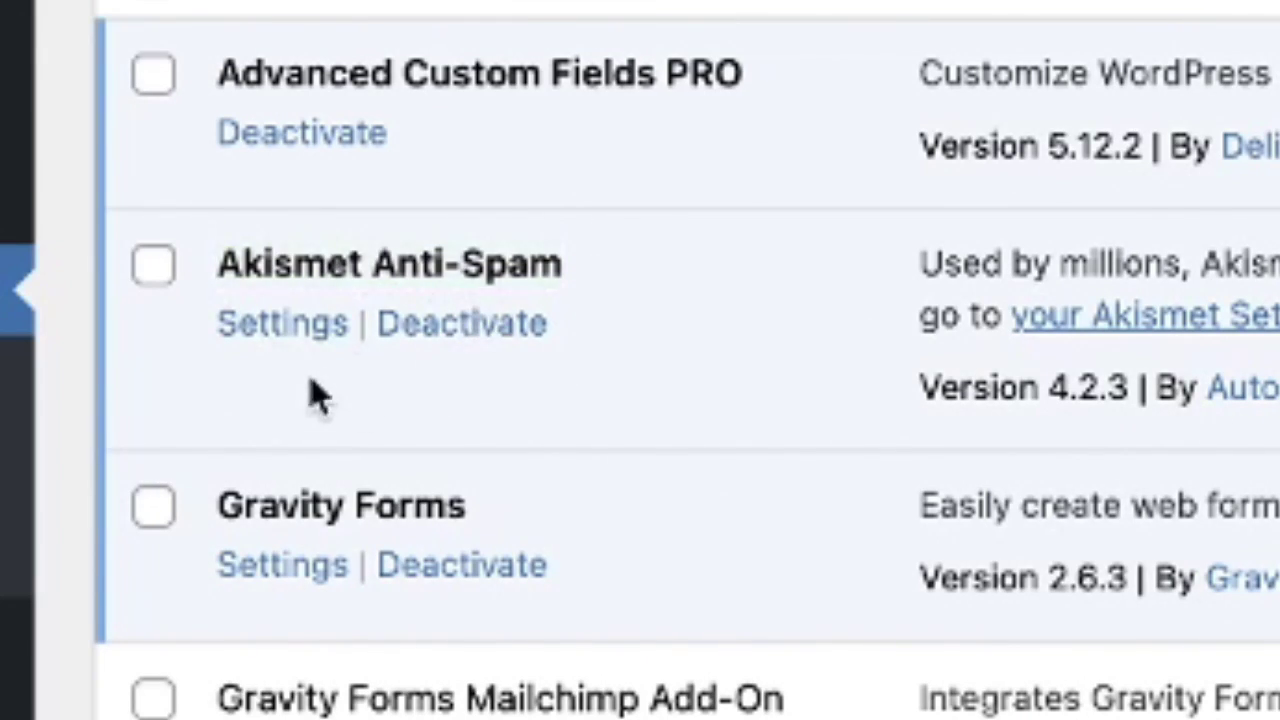
left_click(265, 330)
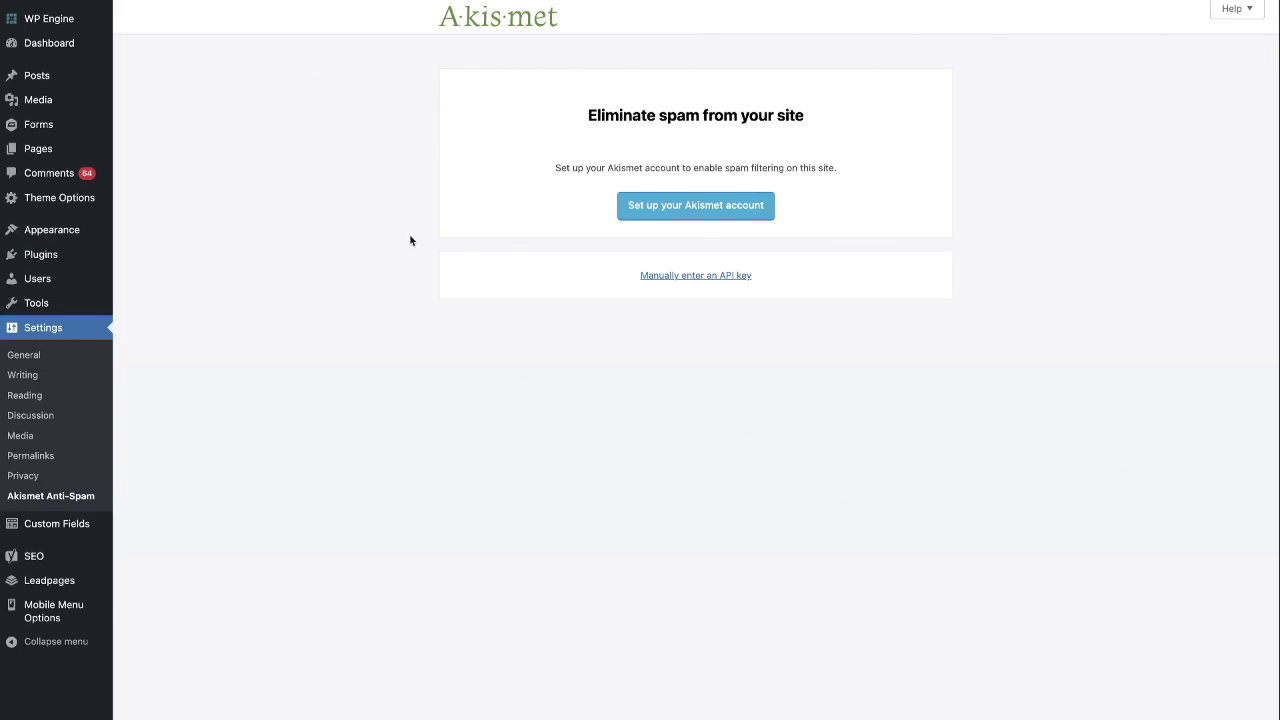
Open the Akismet account setup and compare the plans' monthly and yearly pricing
left_click(688, 205)
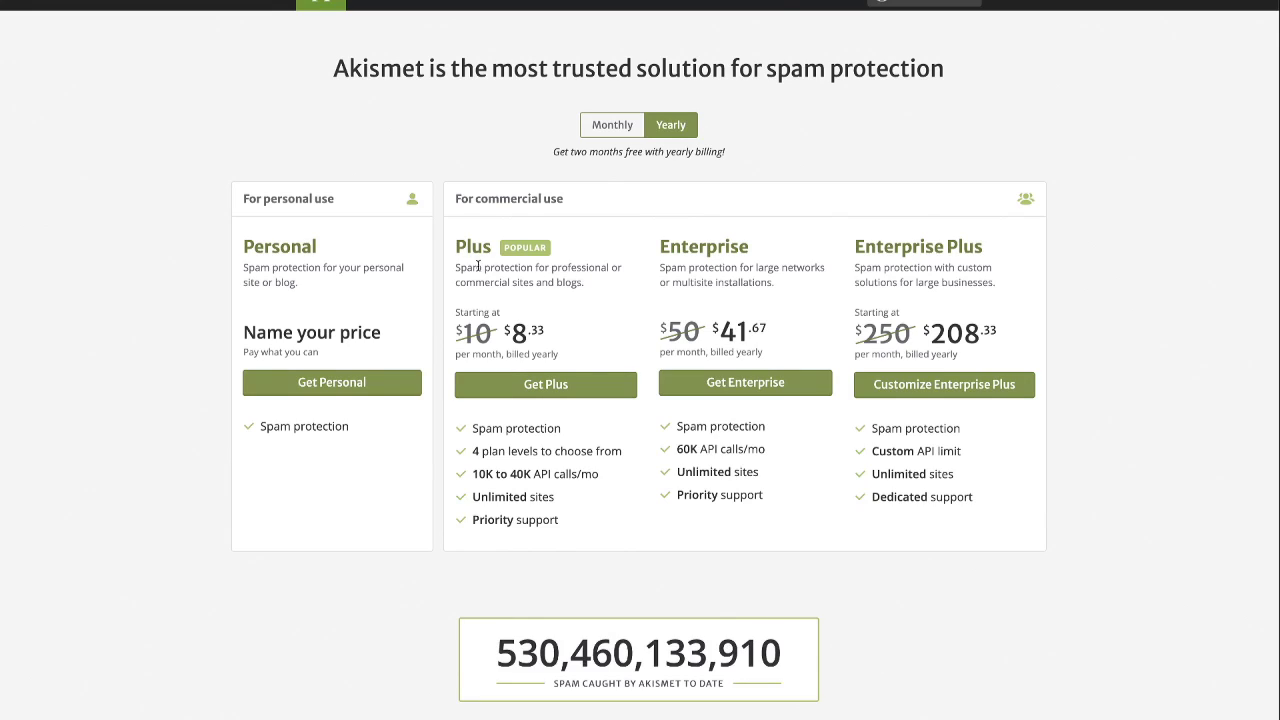
left_click(613, 126)
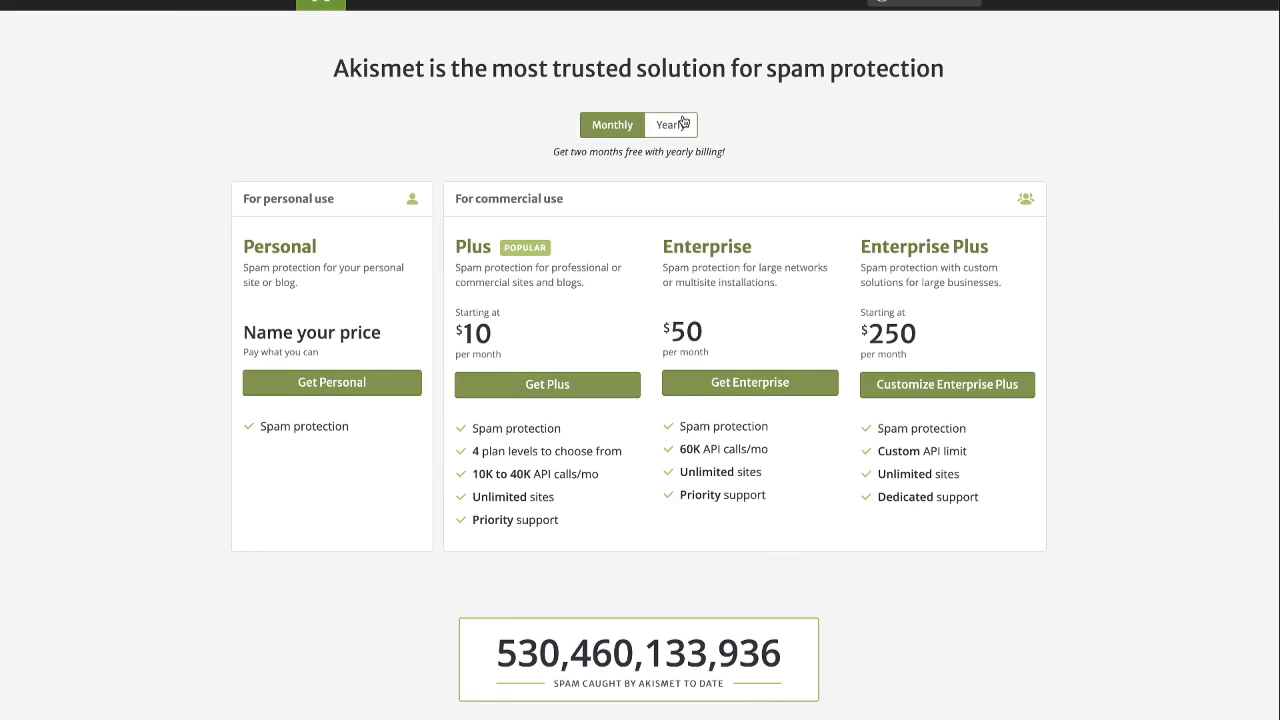
left_click(686, 128)
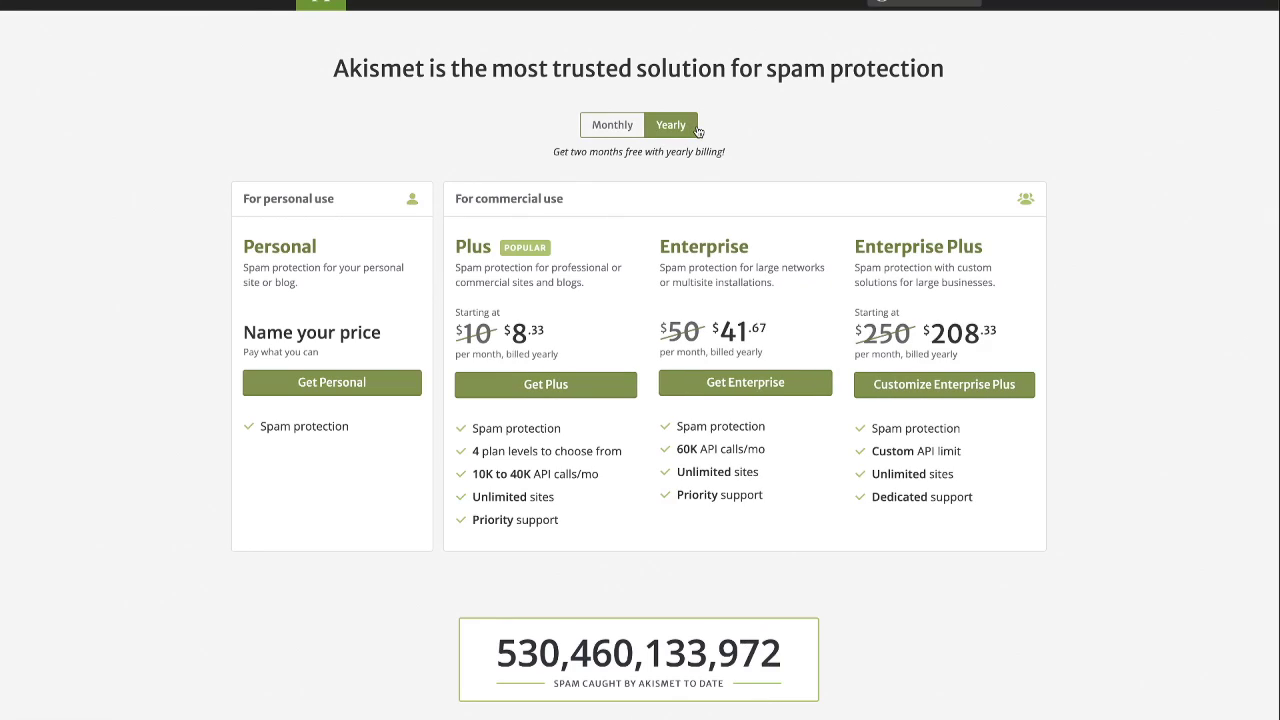
Open the Akismet Personal plan and try different yearly contributions, including $0 and $12
left_click(334, 386)
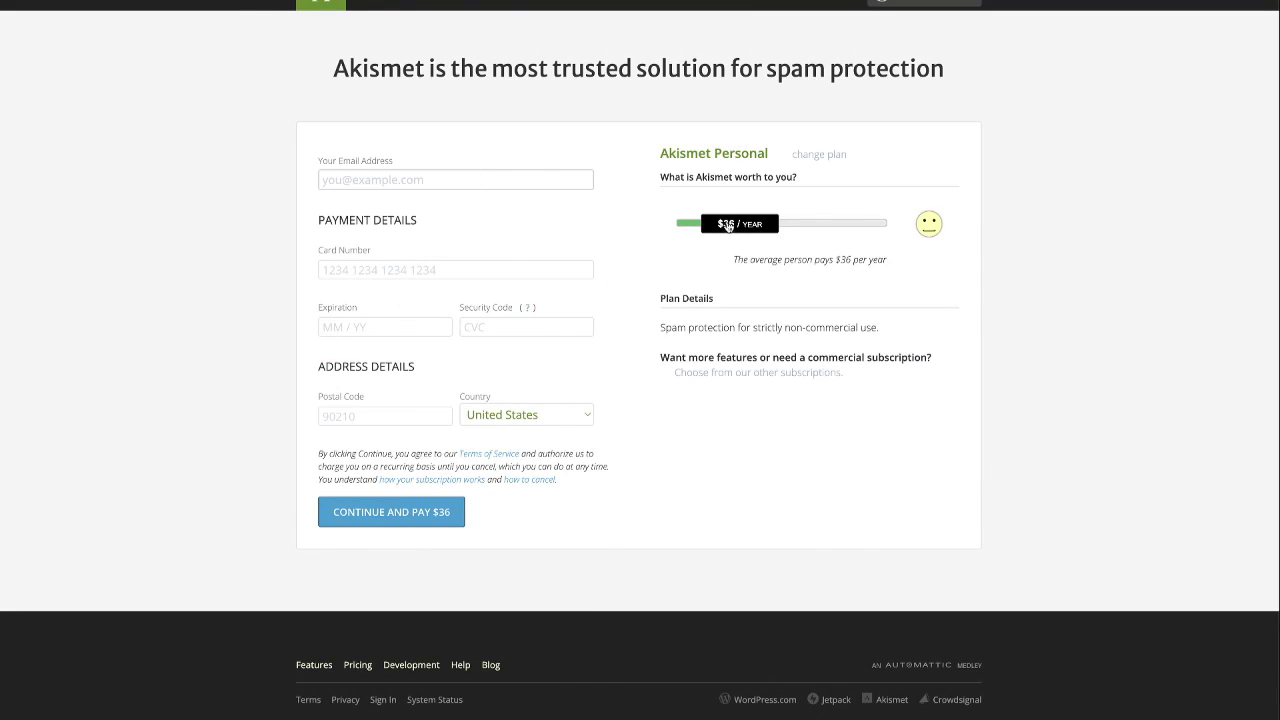
left_click_drag(738, 224, 647, 227)
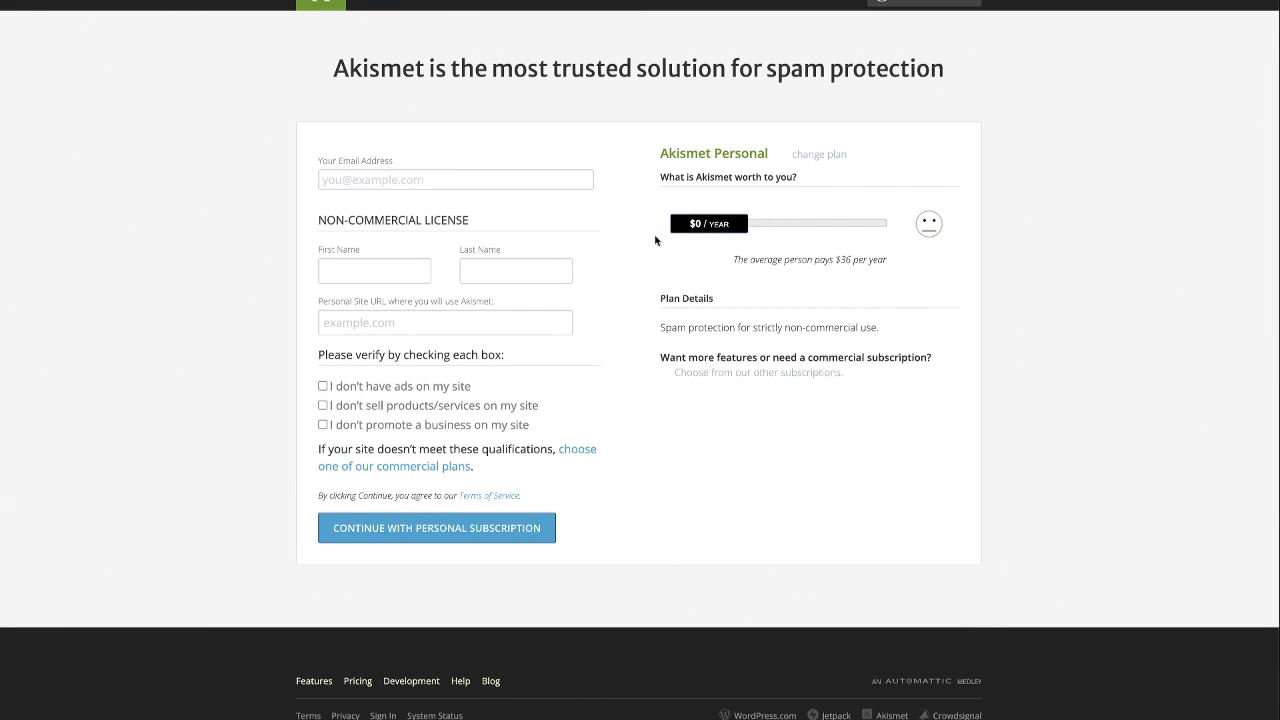
mouse_move(700, 222)
left_mouse_down()
mouse_move(714, 229)
mouse_move(703, 230)
left_mouse_up()
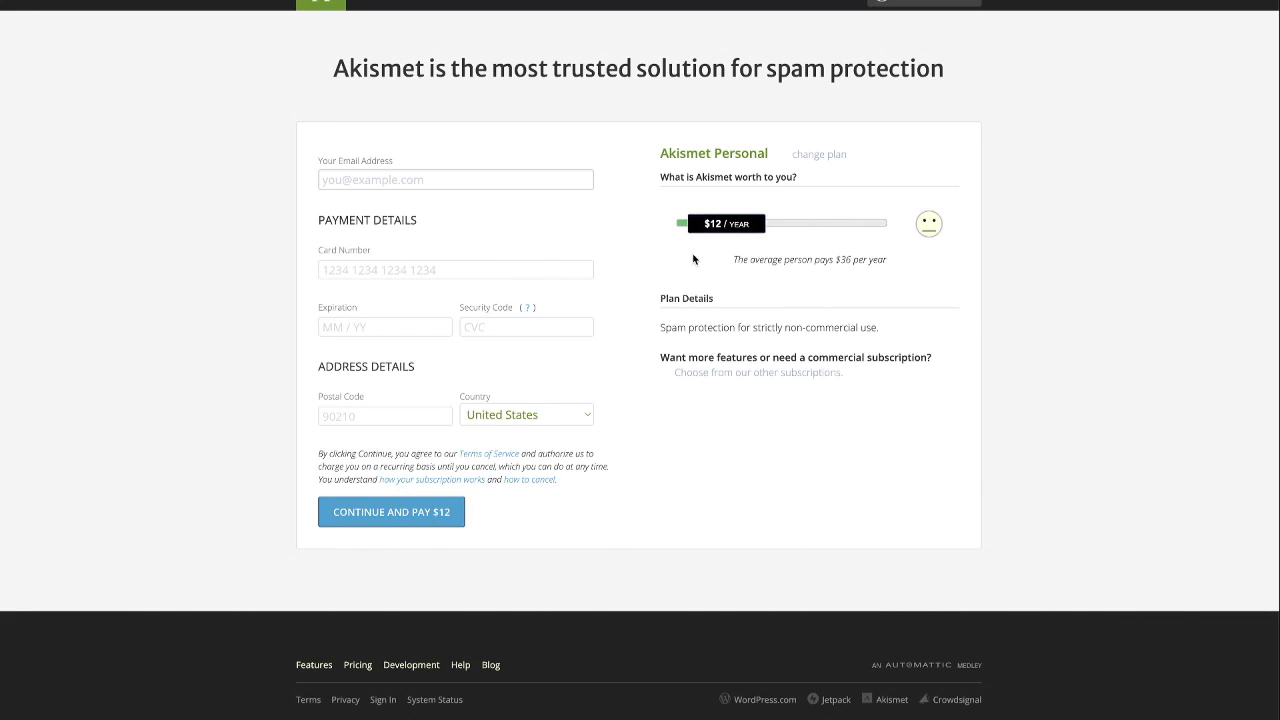
left_click_drag(704, 230, 810, 230)
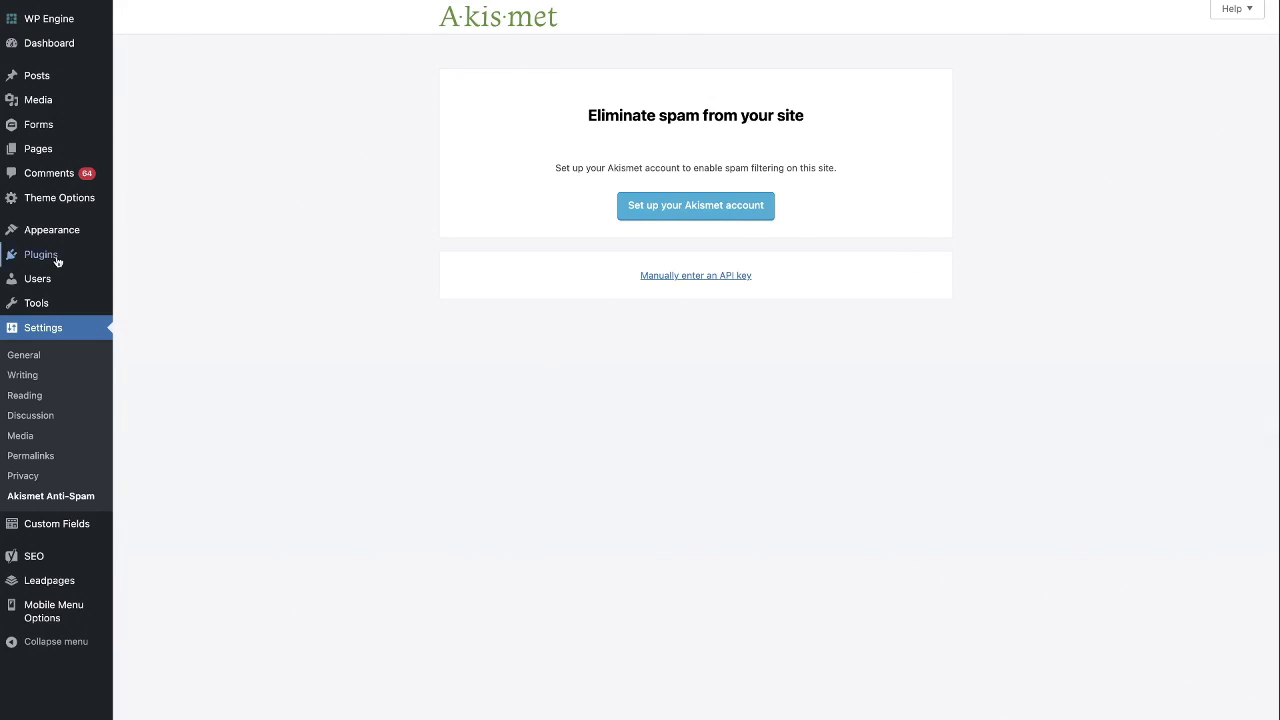
Search for new plugins with "disable comments" and install and activate WPDeveloper's Disable Comments – Remove Comments & Stop Spam
mouse_move(58, 260)
left_click(172, 280)
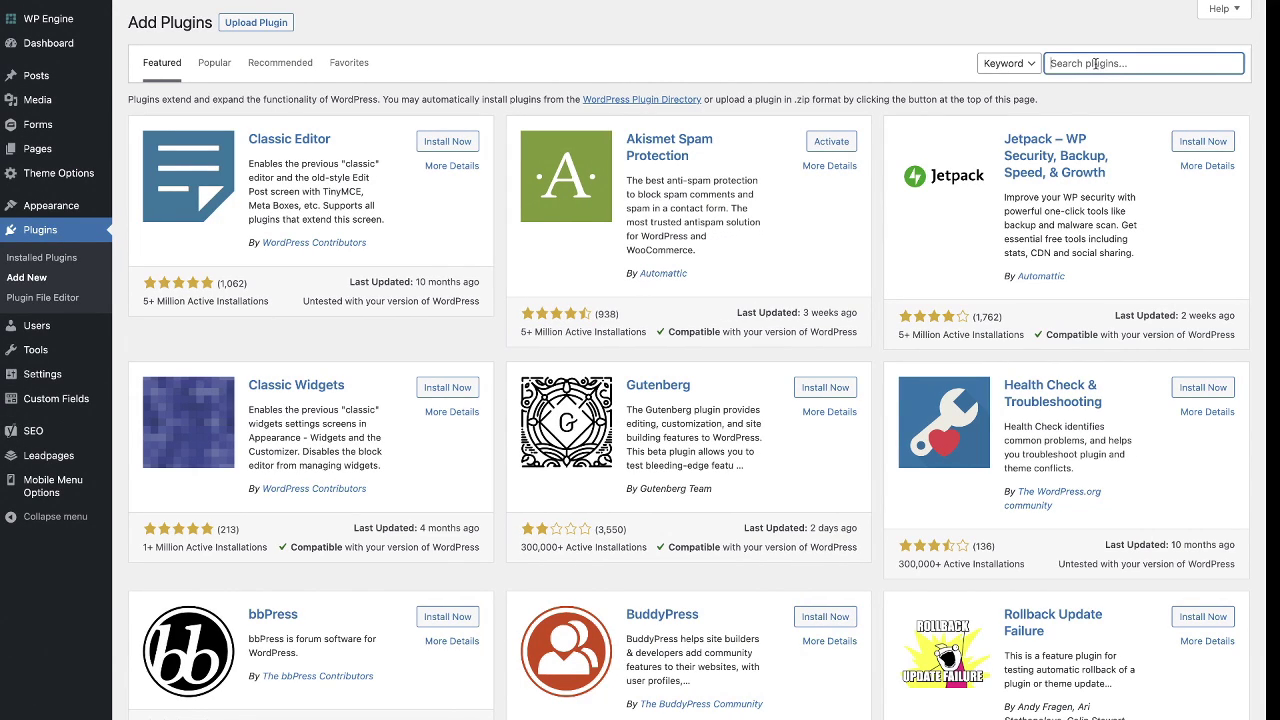
type("disable comments")
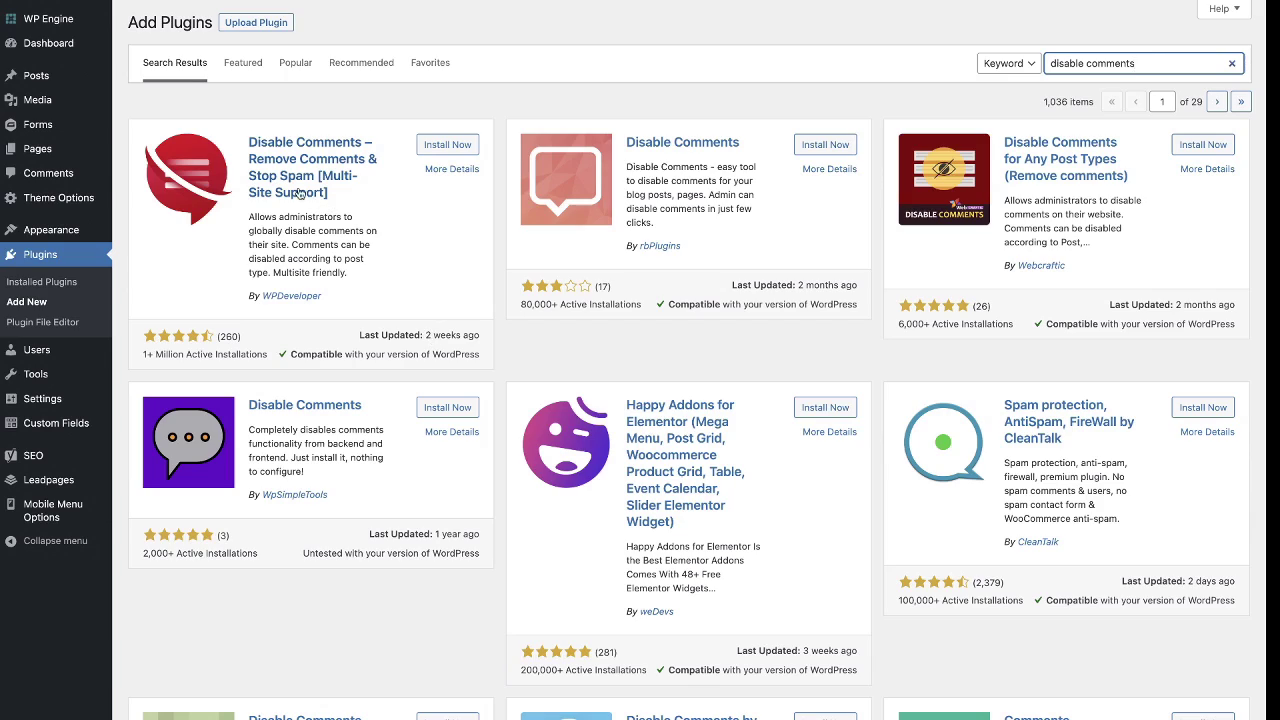
left_click(444, 147)
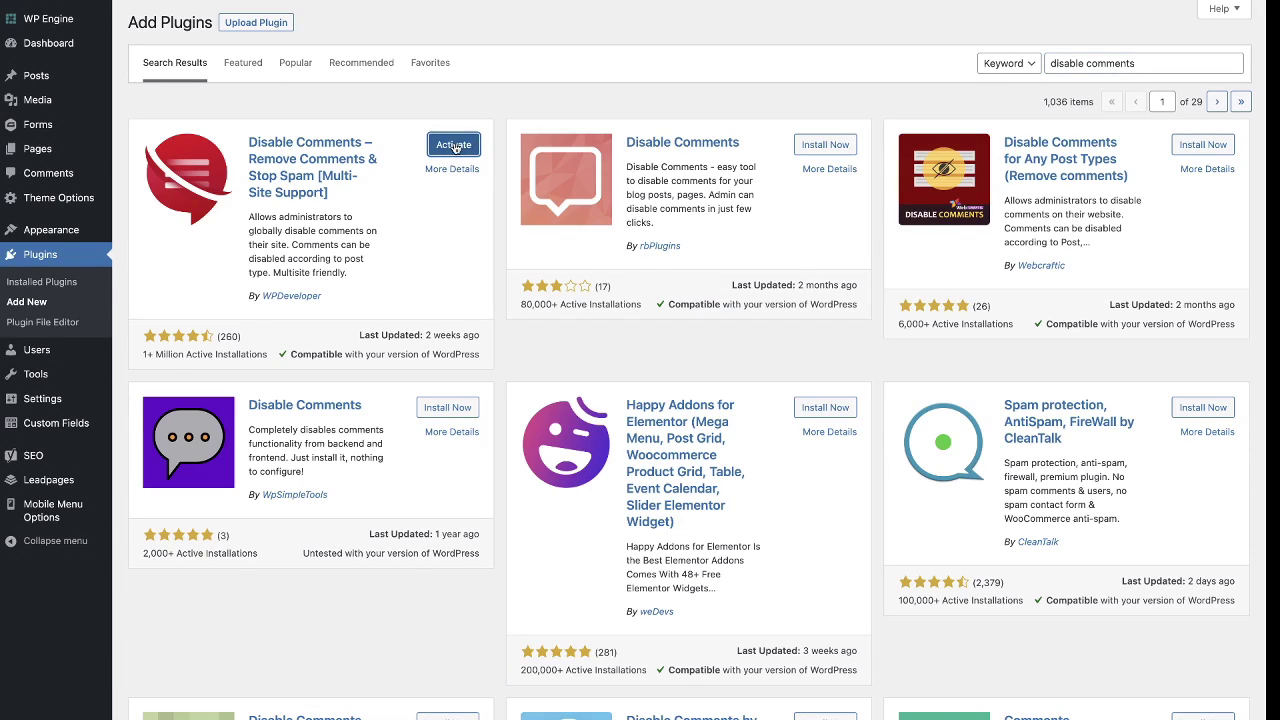
left_click(454, 145)
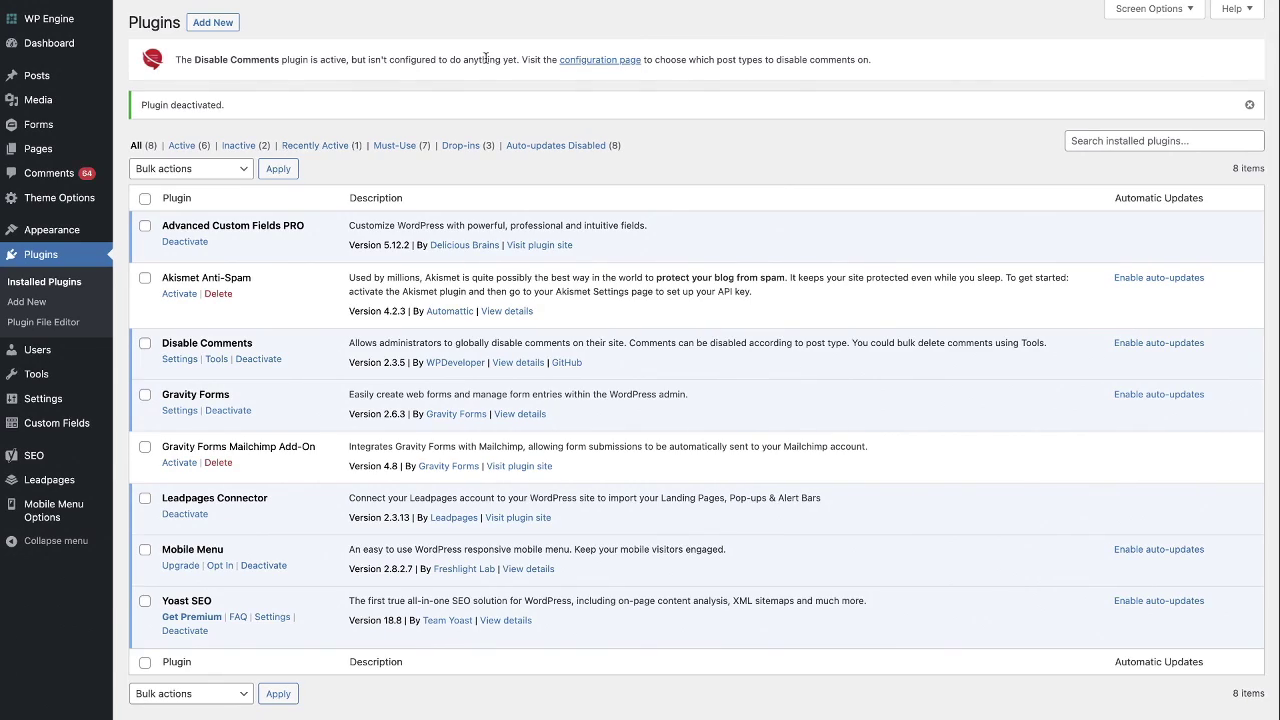
Open the Disable Comments configuration page and choose to disable comments Everywhere
left_click(599, 60)
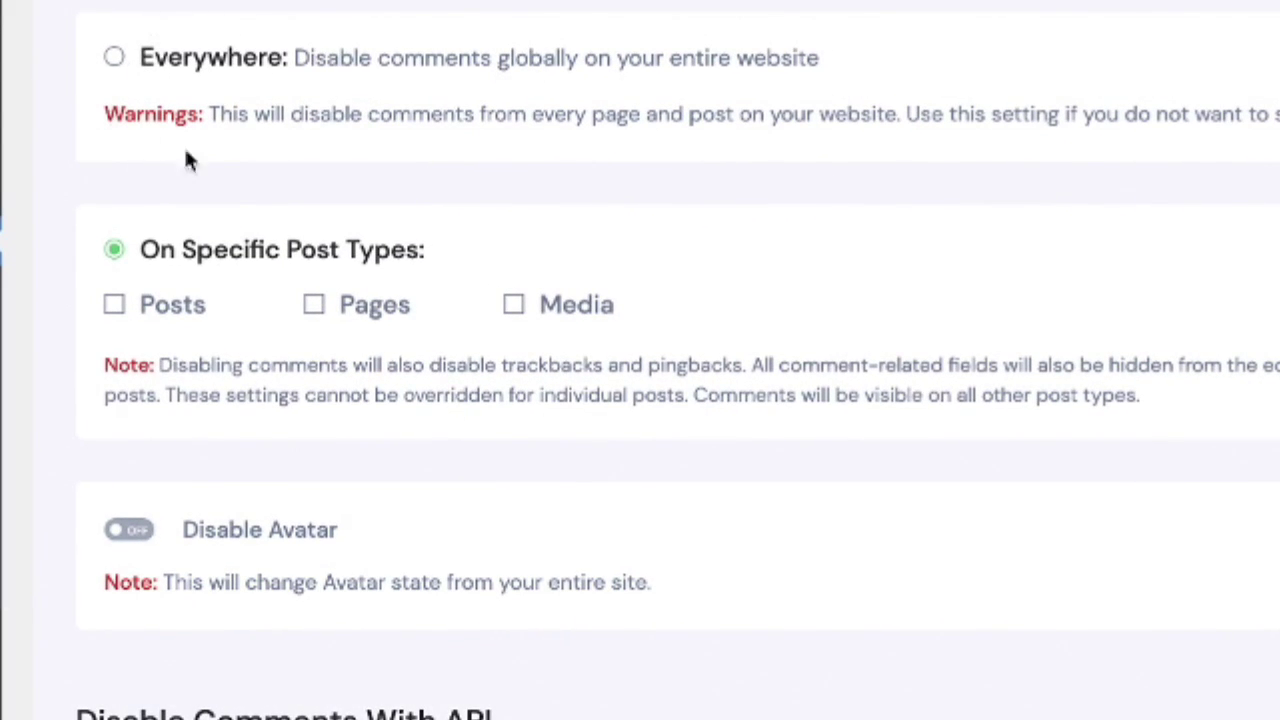
left_click(145, 76)
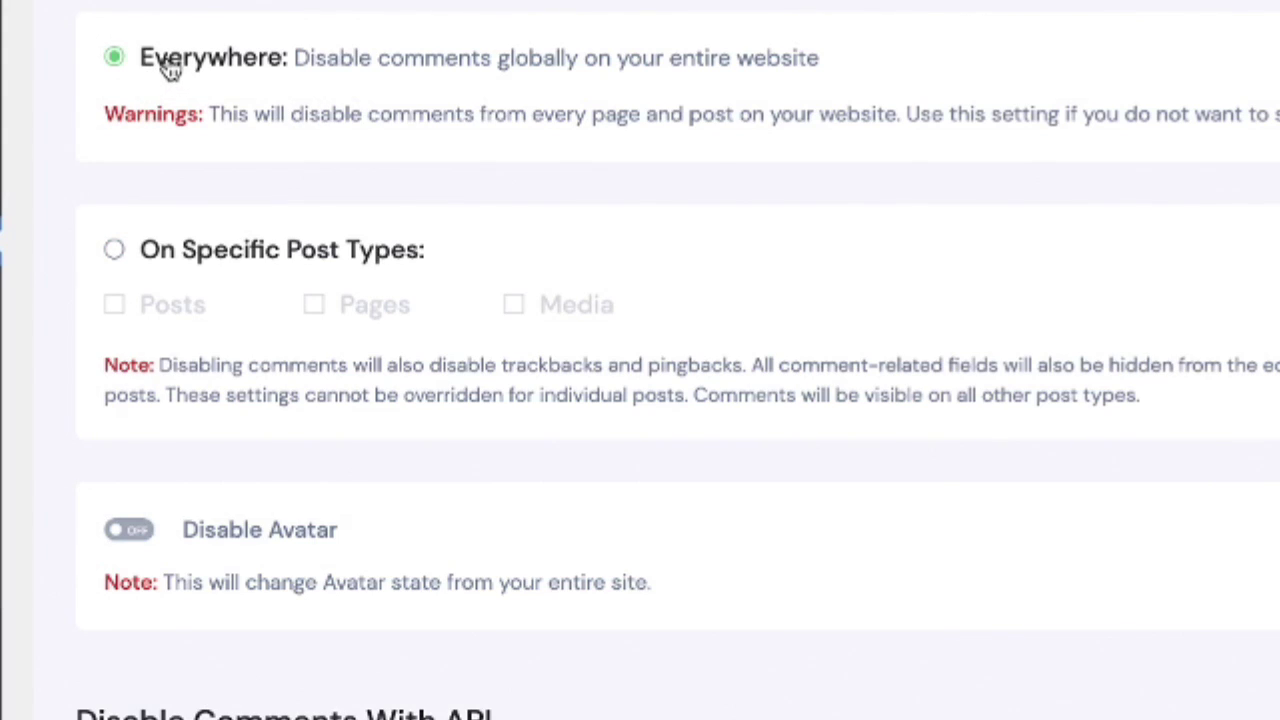
Try disabling comments On Specific Post Types only, with Pages and Media selected
left_click(162, 256)
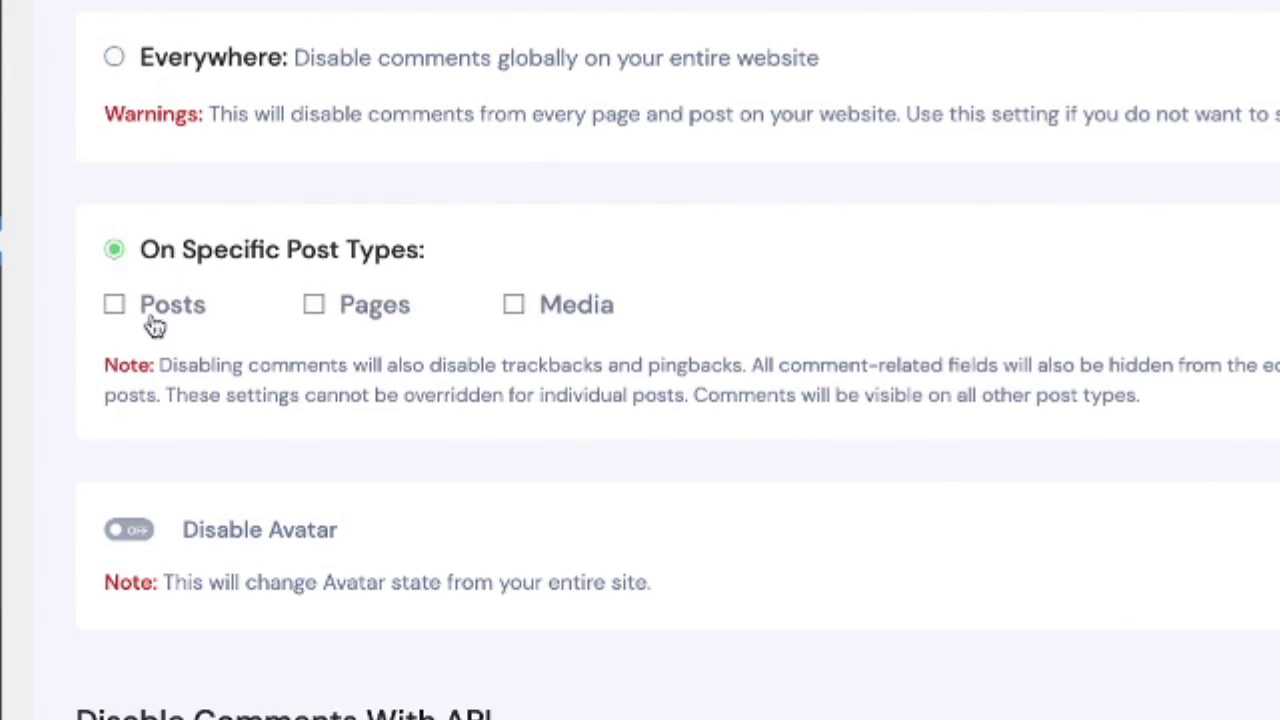
left_click(316, 308)
left_click(316, 308)
left_click(514, 307)
Set comments to be disabled Everywhere on the website and save the settings
left_click(116, 60)
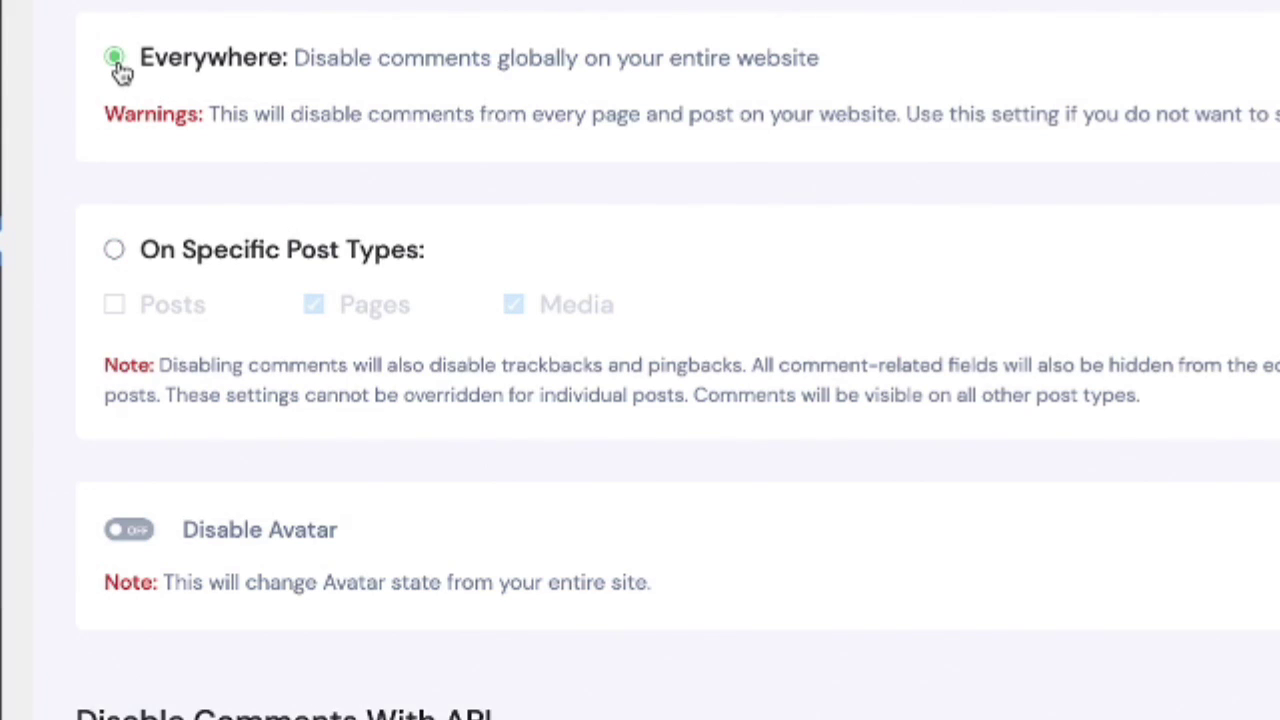
scroll(306, 494, "down", 4)
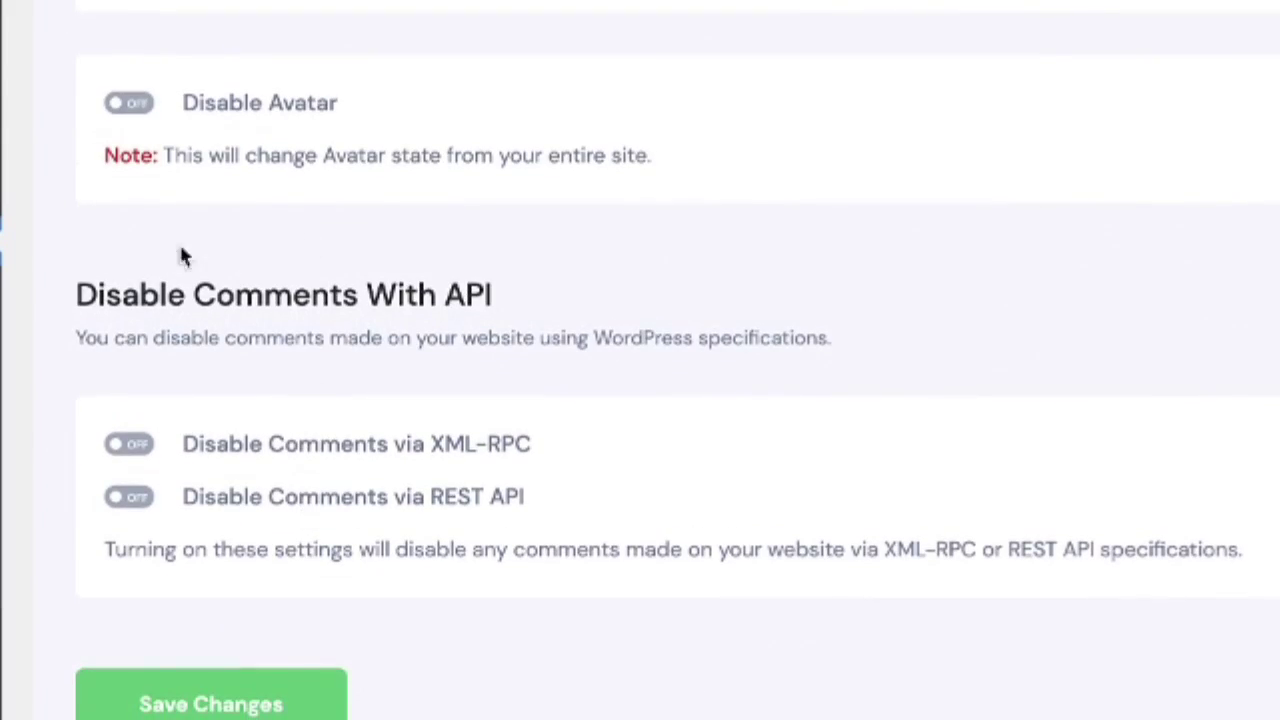
left_click(237, 705)
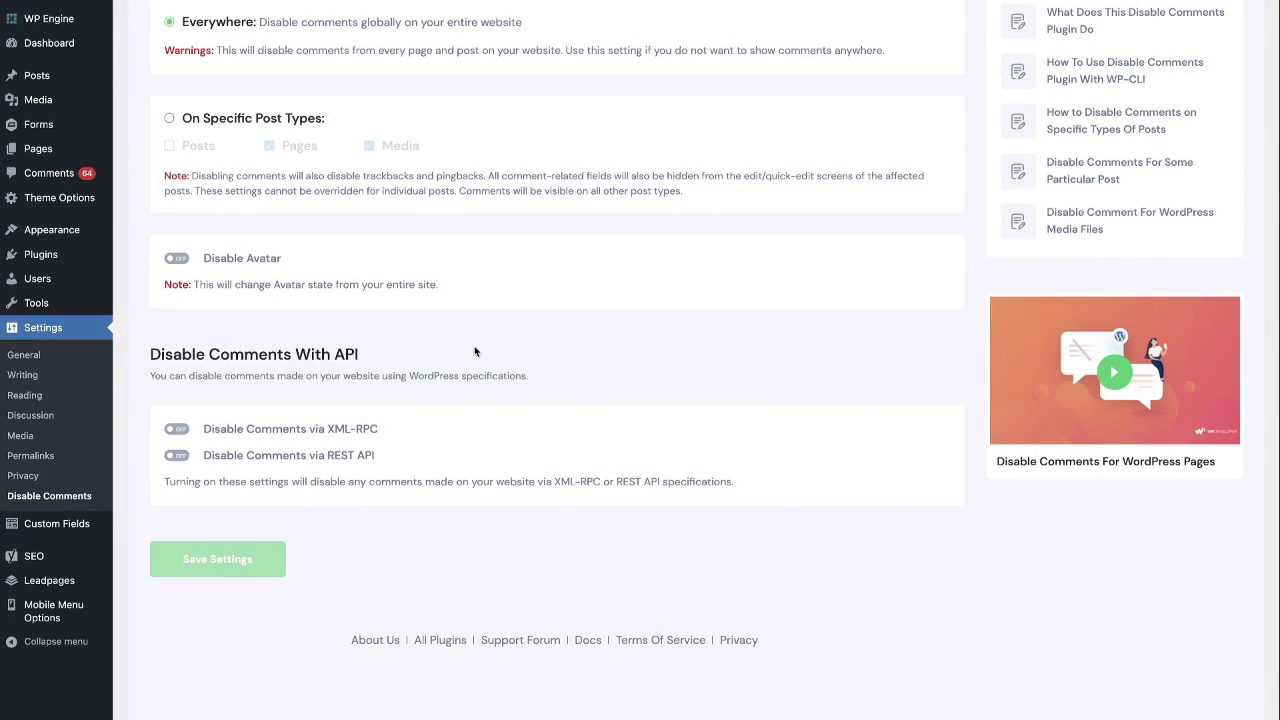
Permanently delete all existing comments Everywhere on the website with the plugin's Delete Comments options, confirming the deletion
scroll(475, 351, "up", 3)
left_click(362, 118)
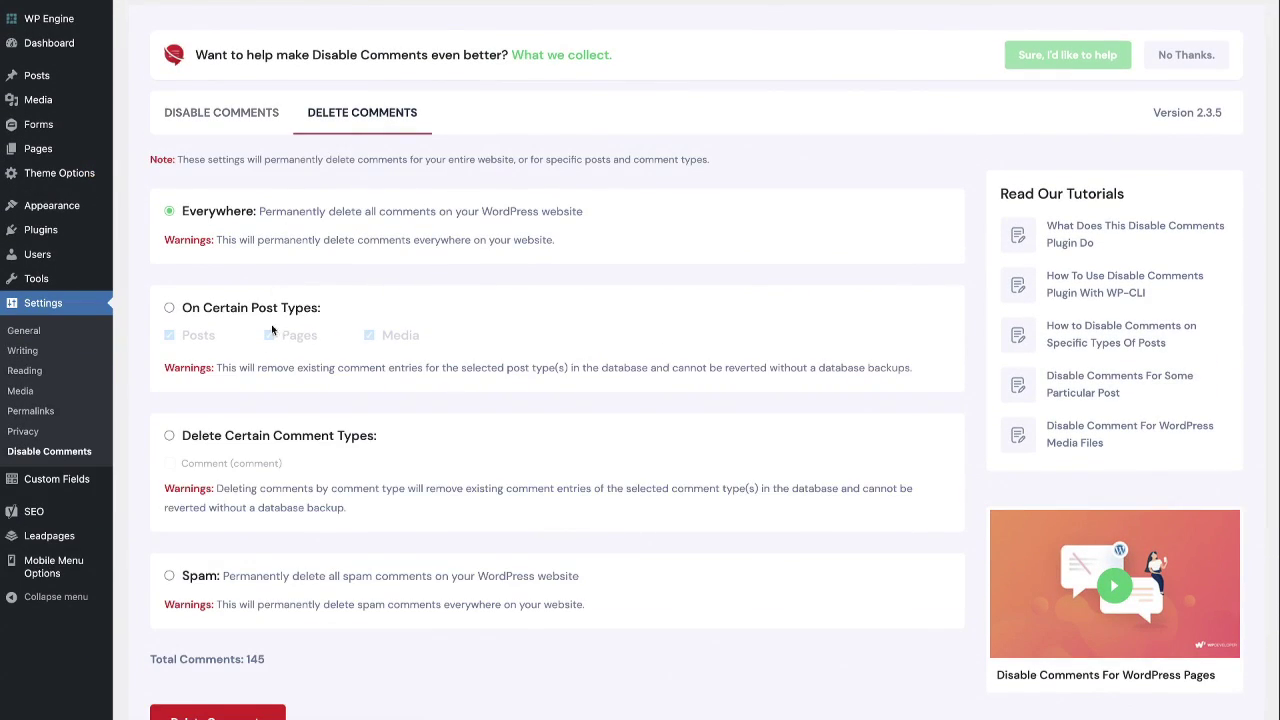
scroll(218, 151, "down", 2)
scroll(218, 151, "up", 2)
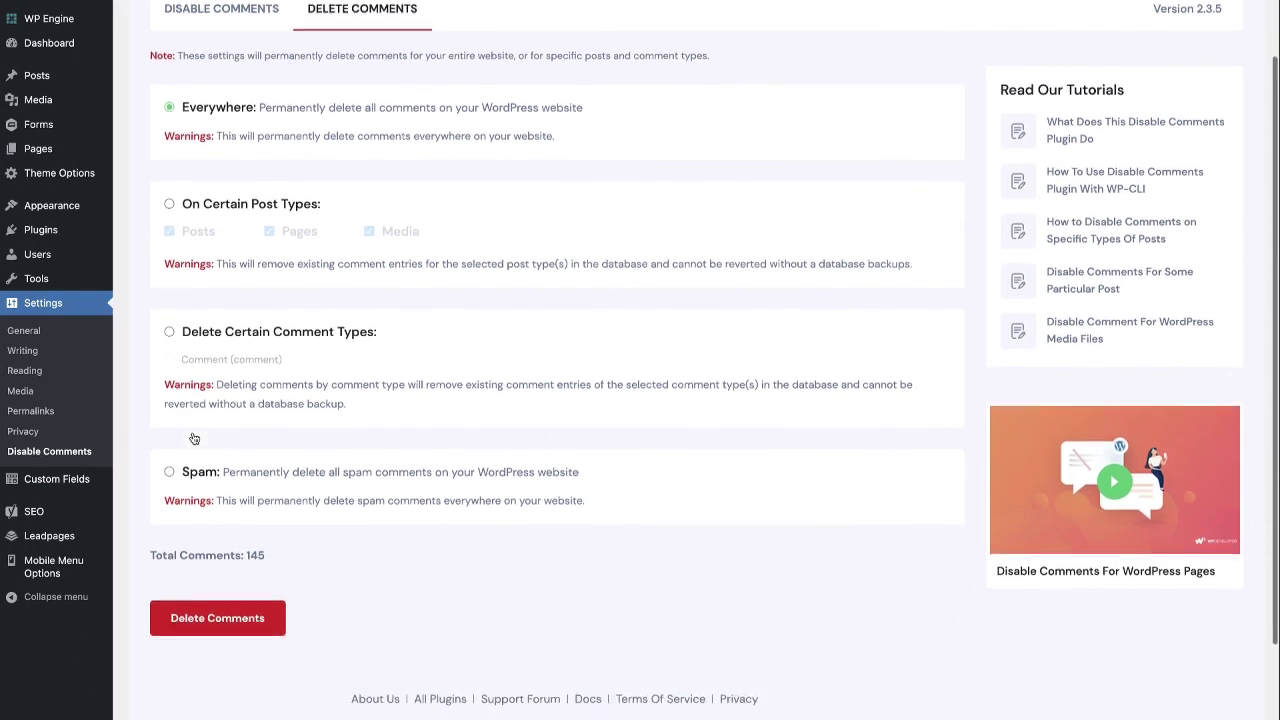
scroll(196, 440, "down", 3)
triple_click(200, 468)
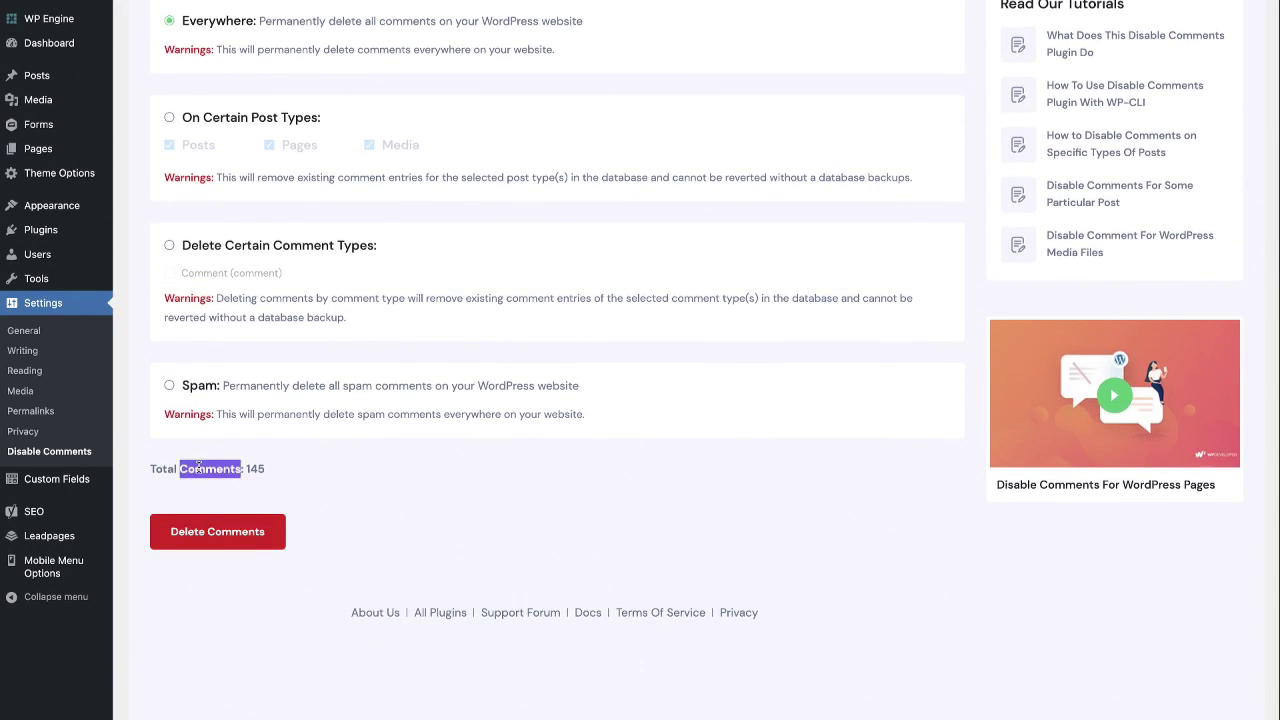
left_click(292, 483)
left_click(222, 533)
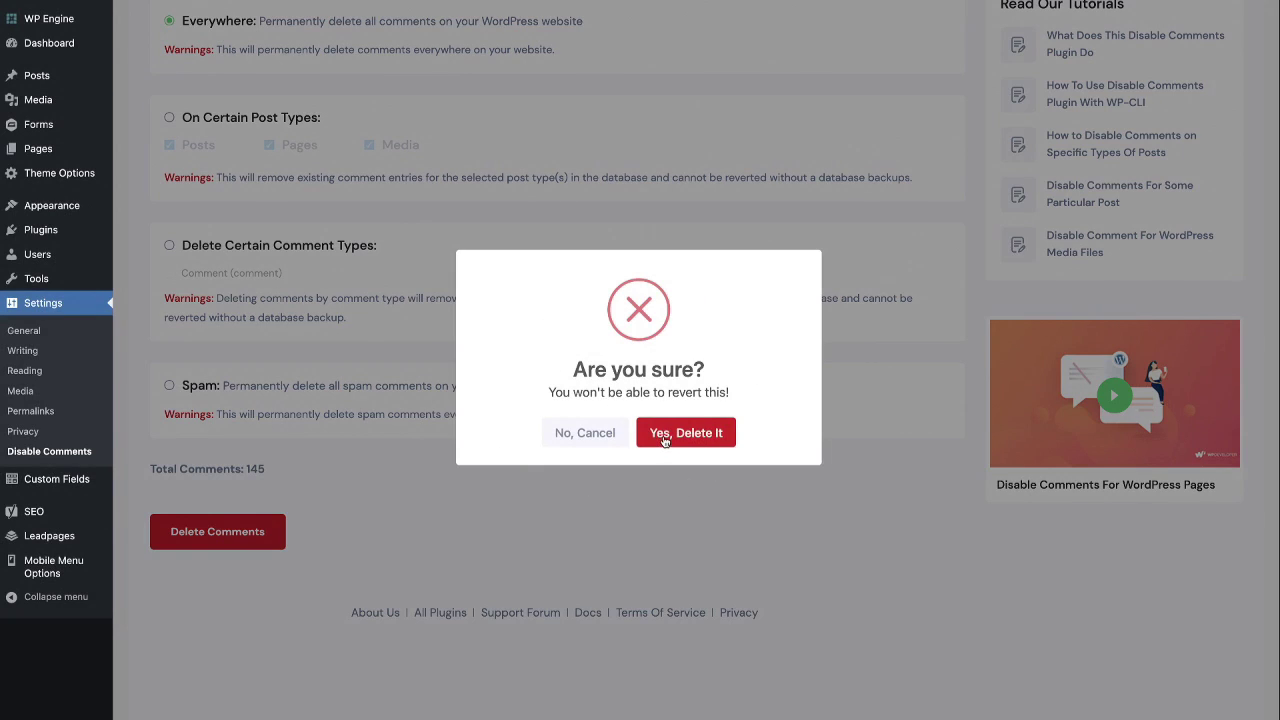
left_click(665, 434)
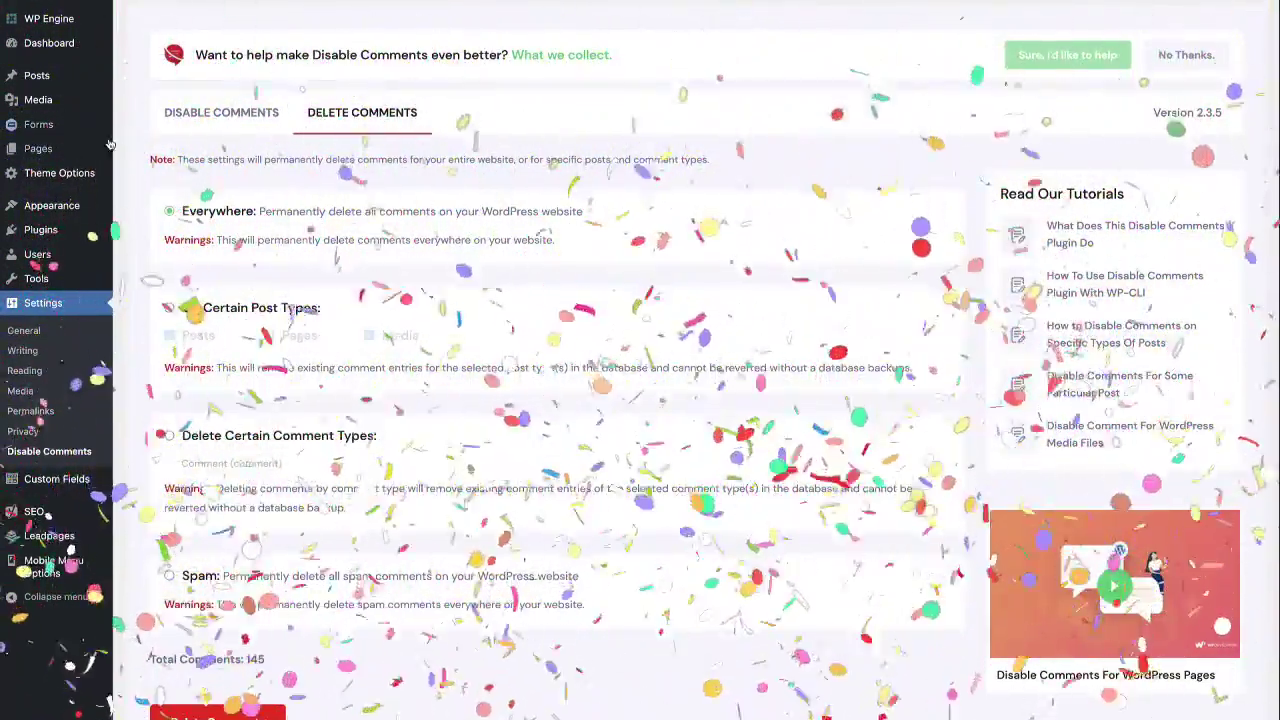
mouse_move(75, 212)
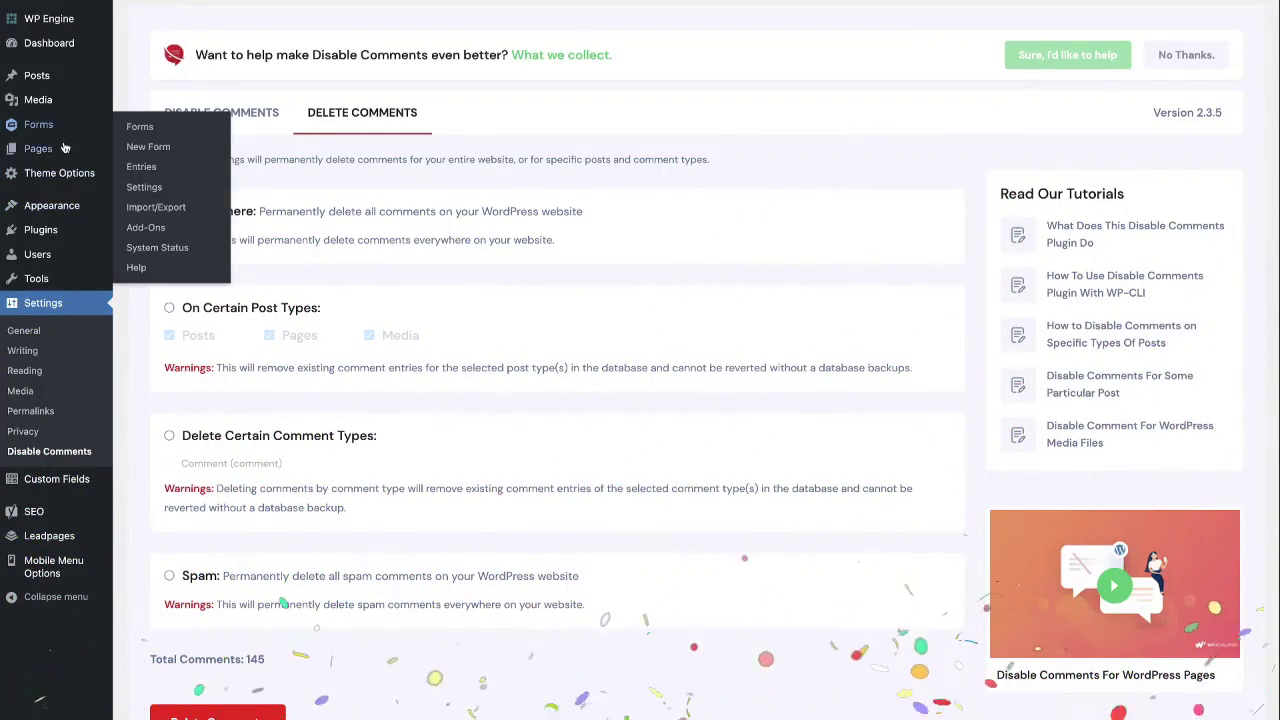
mouse_move(60, 79)
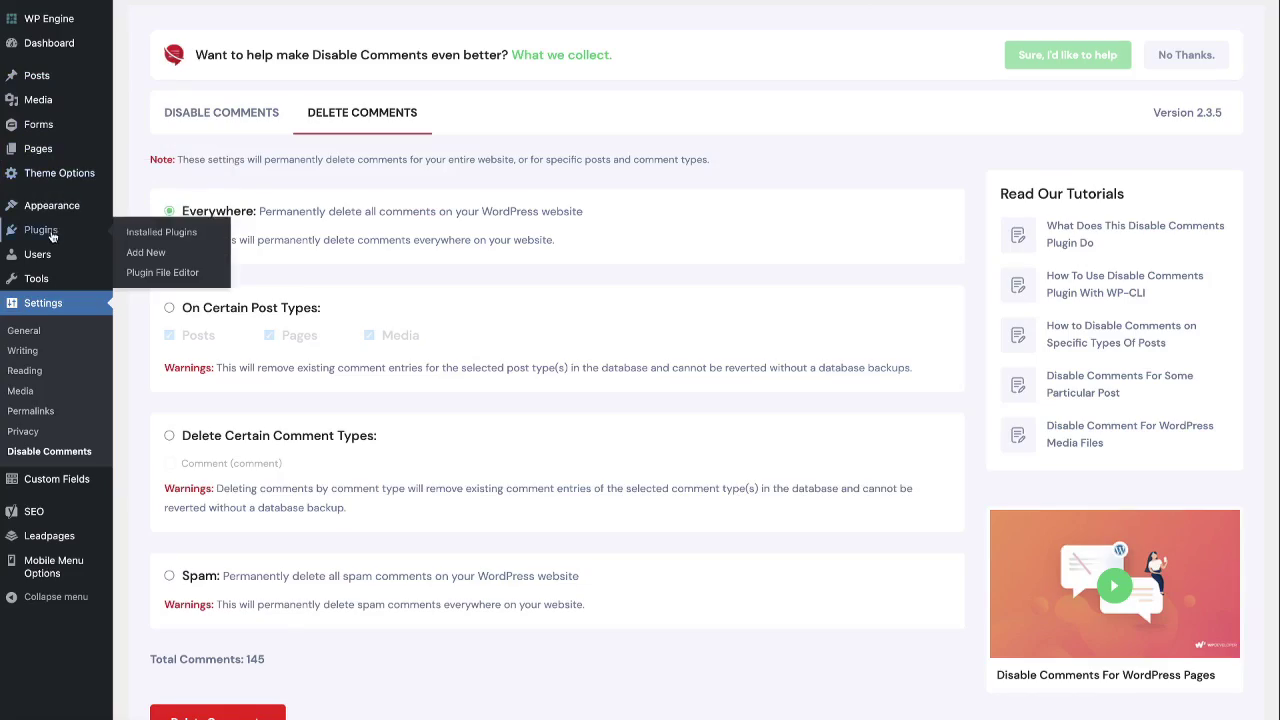
mouse_move(52, 285)
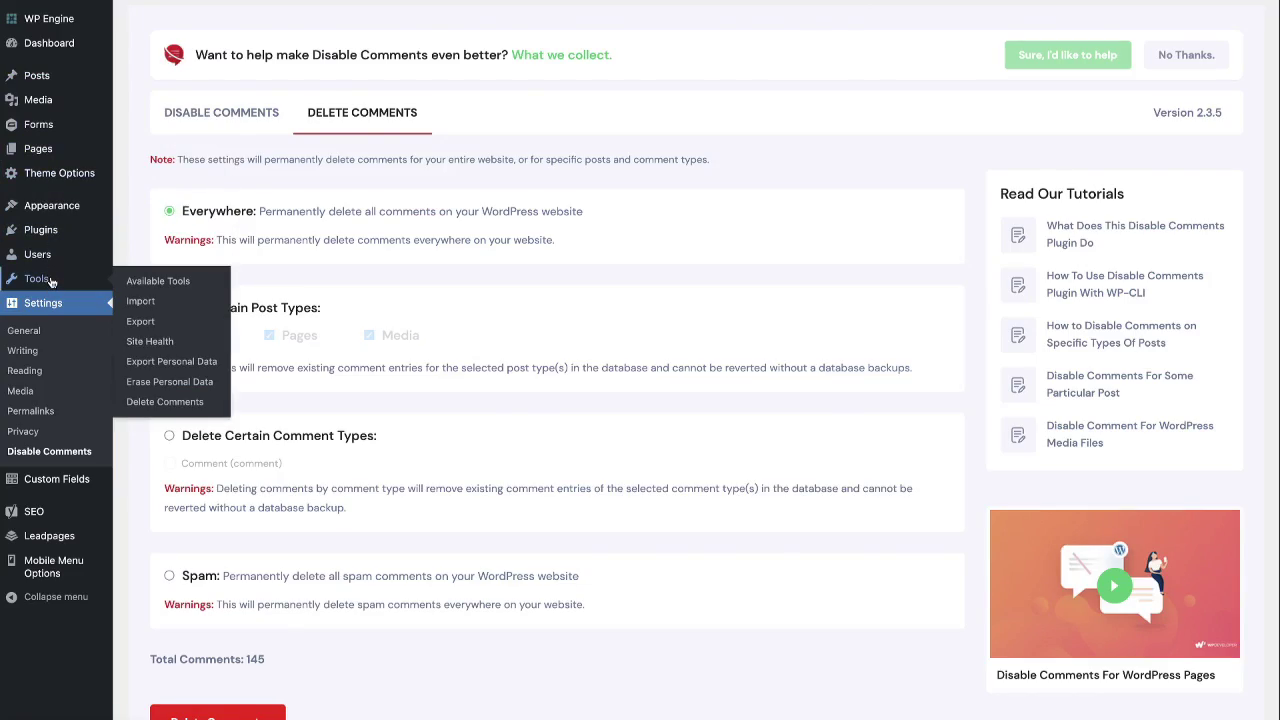